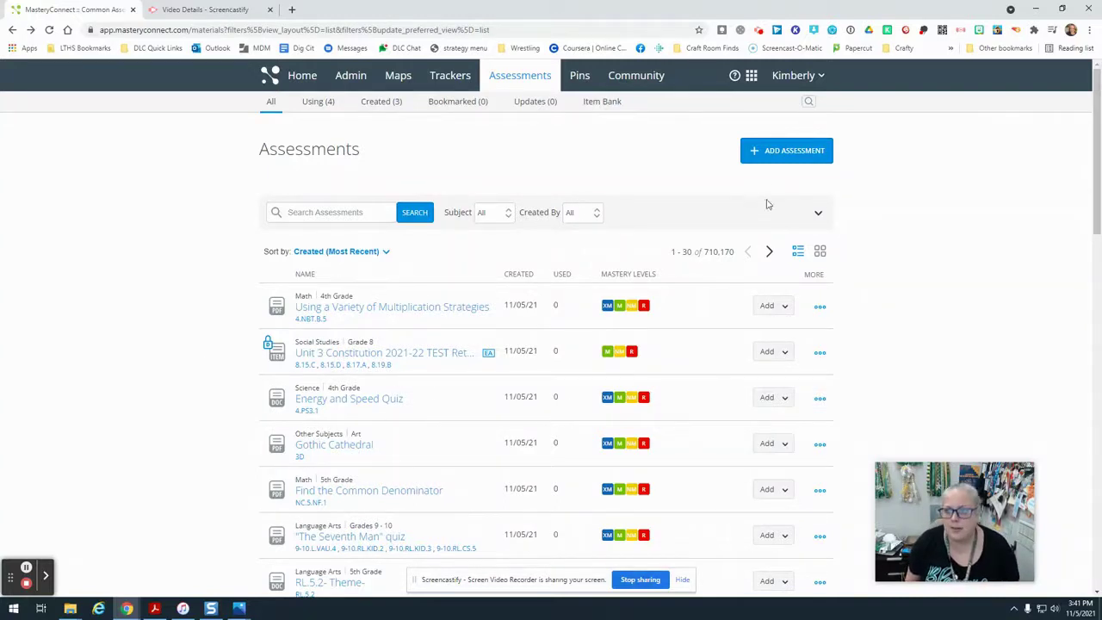
- Start a new assessment with the subject Science and the core TX: TEKS Science (2020)
click(775, 157)
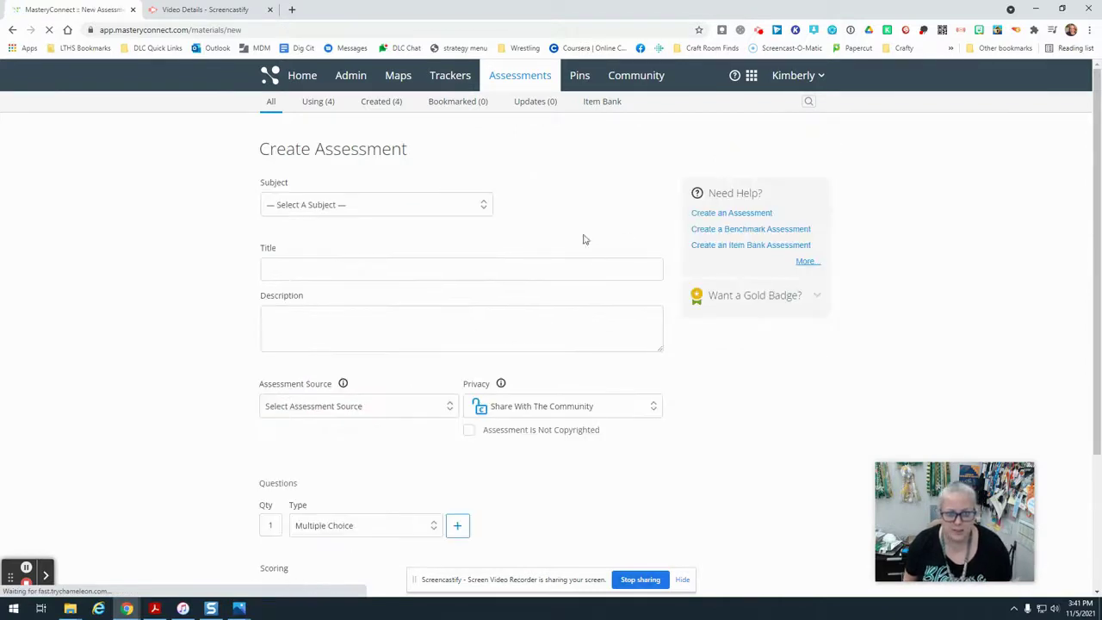
click(359, 204)
click(345, 277)
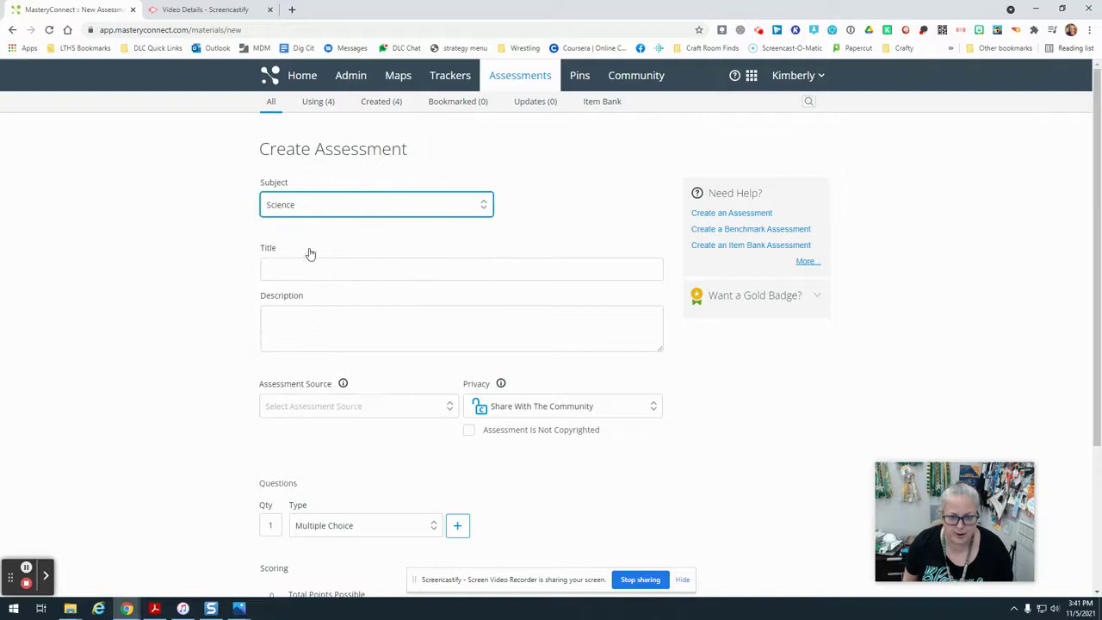
click(310, 252)
scroll(342, 406, down, 3)
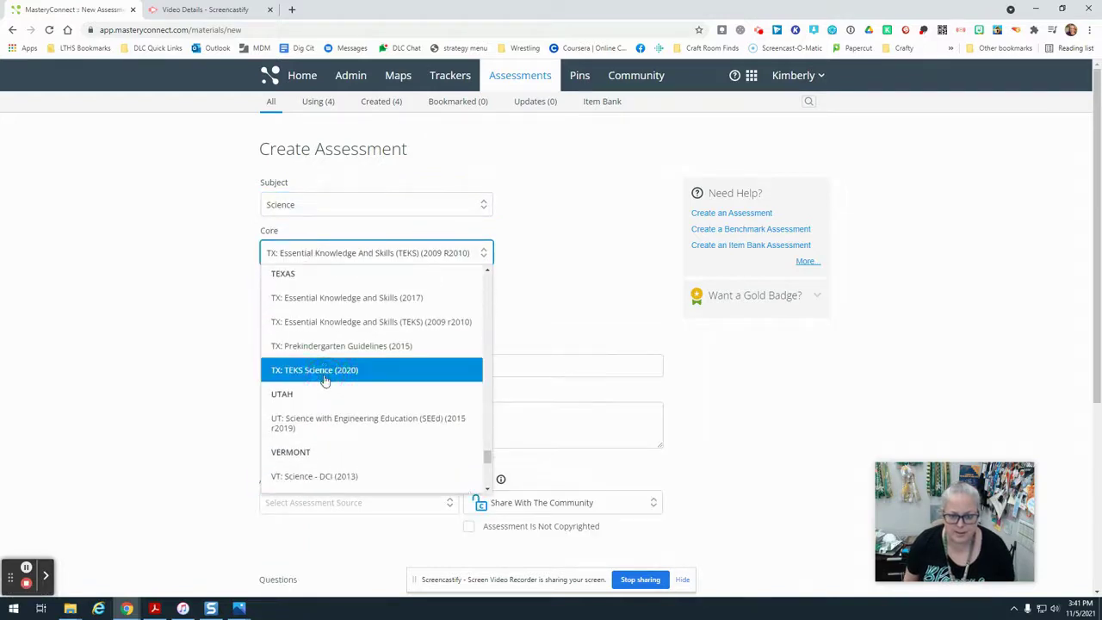
click(328, 370)
- Set the class to the Potions Curriculum Map and the standard to Potion Brewing- Practical
click(306, 298)
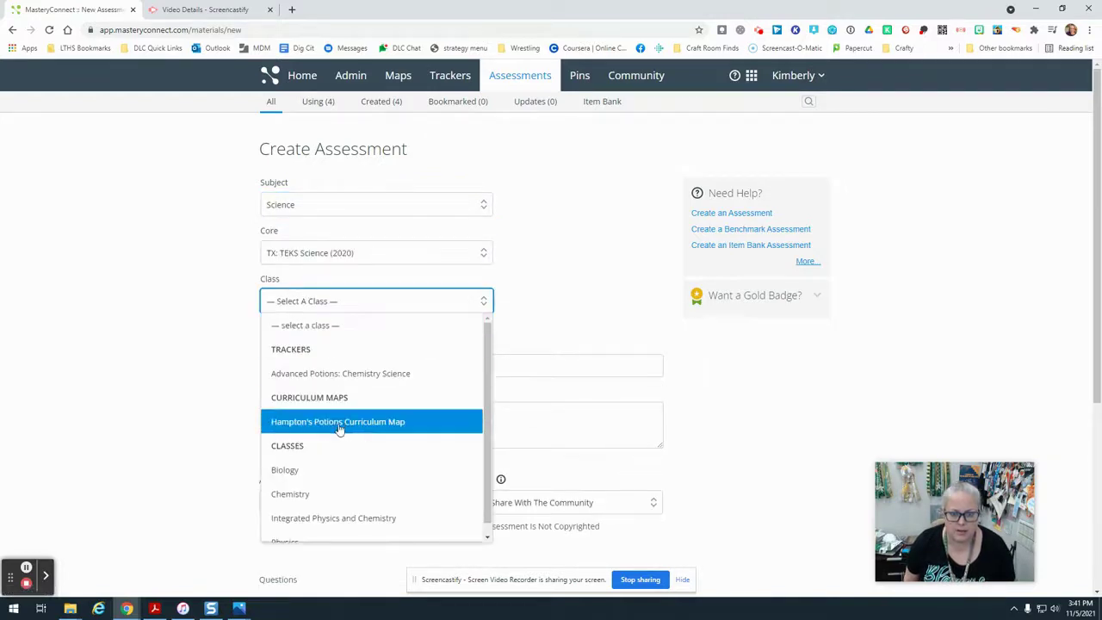
click(340, 421)
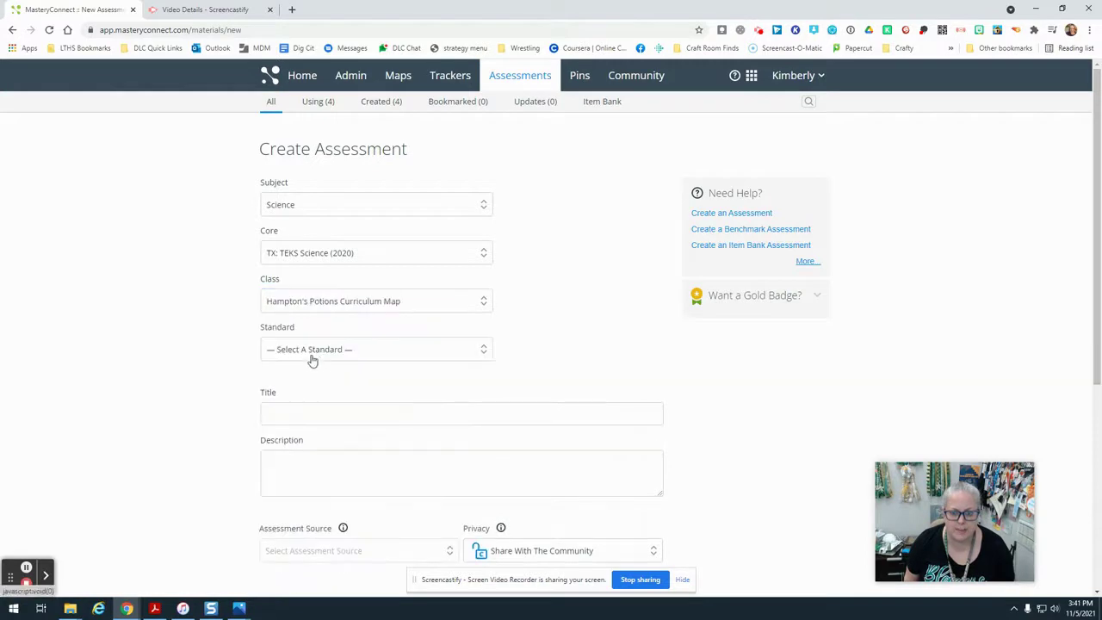
click(315, 354)
click(326, 422)
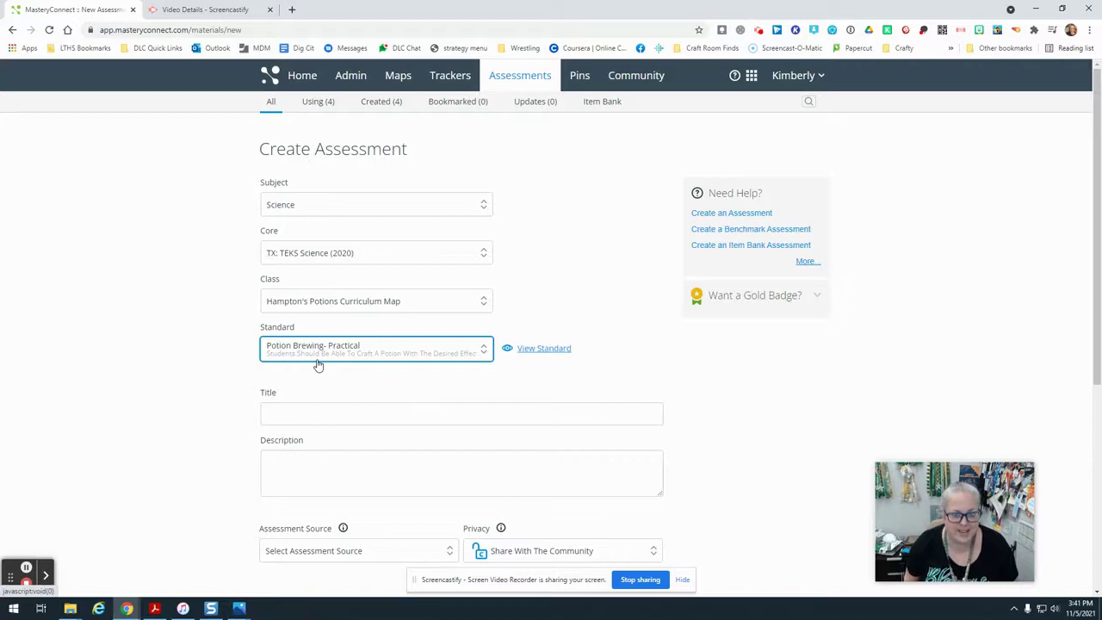
- Enter the title "dfgadrgazdgzASHRG" and the description "adfhgzdhzfdhzdfrxhzdrjh" for the assessment
click(317, 407)
text(dfgadrgazdgzASHRG)
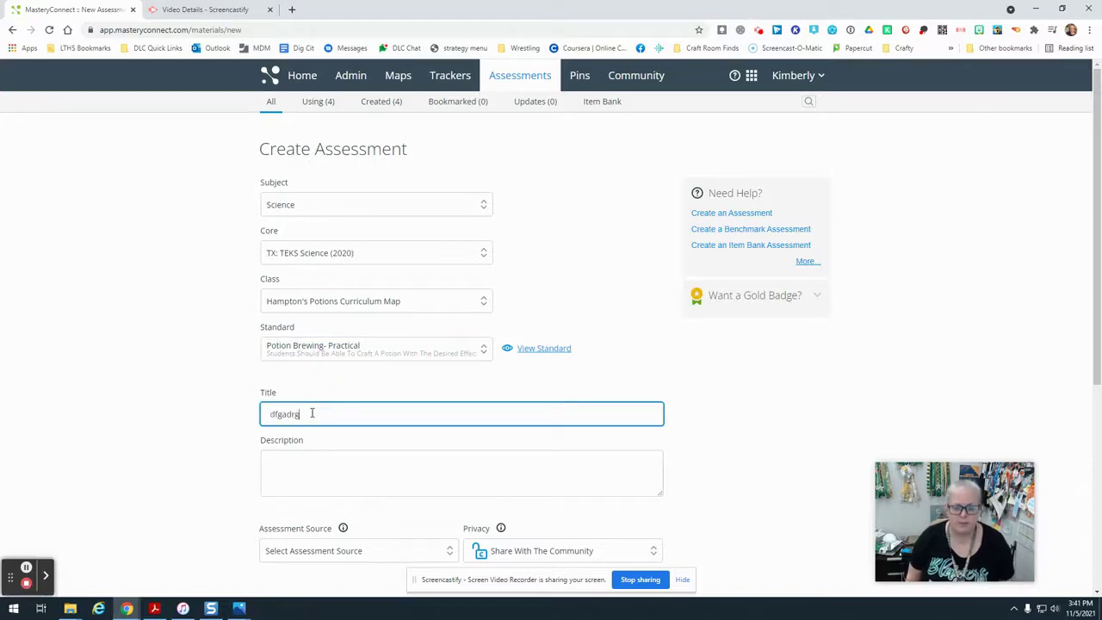
click(297, 465)
text(adfhgzdhzfdhzfrxhzdrjh)
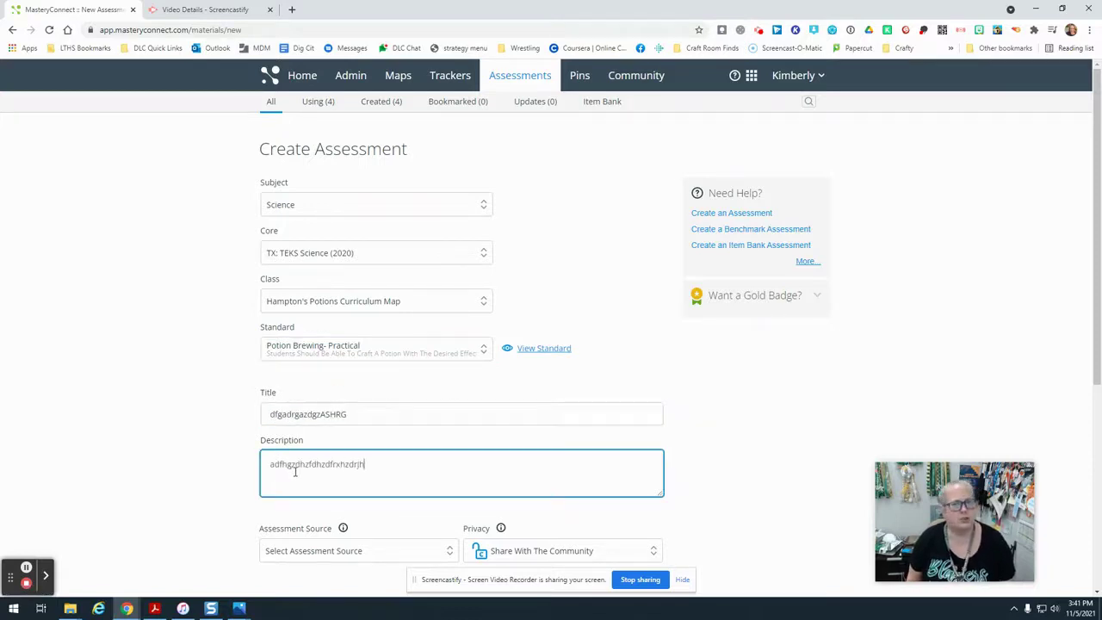
- Set the assessment source to No Document (Bubble Sheet Only)
scroll(297, 469, down, 3)
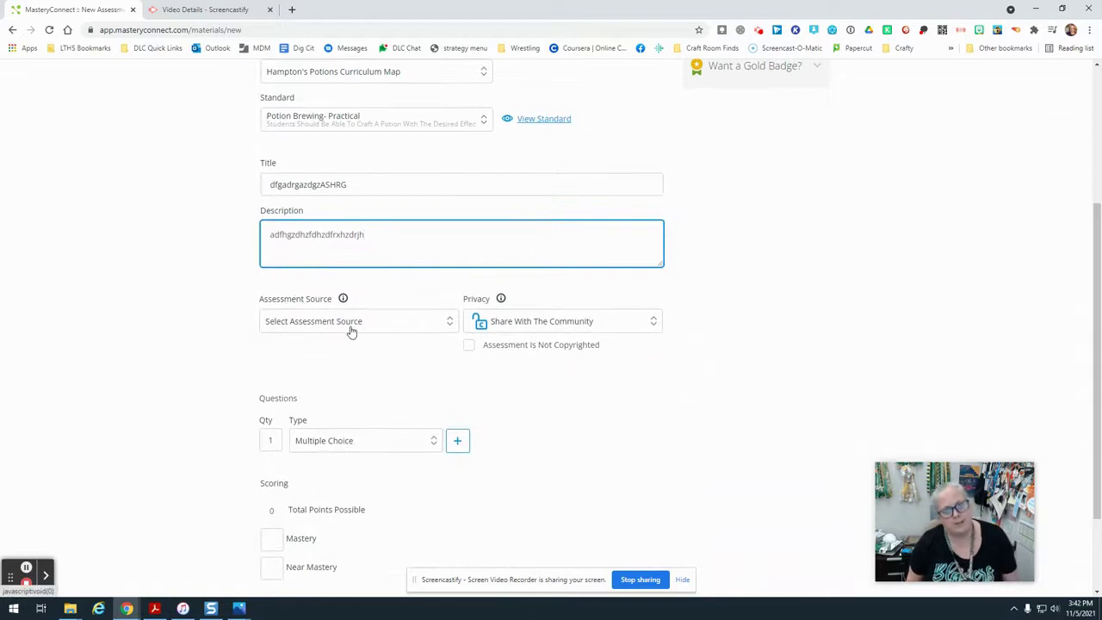
click(350, 320)
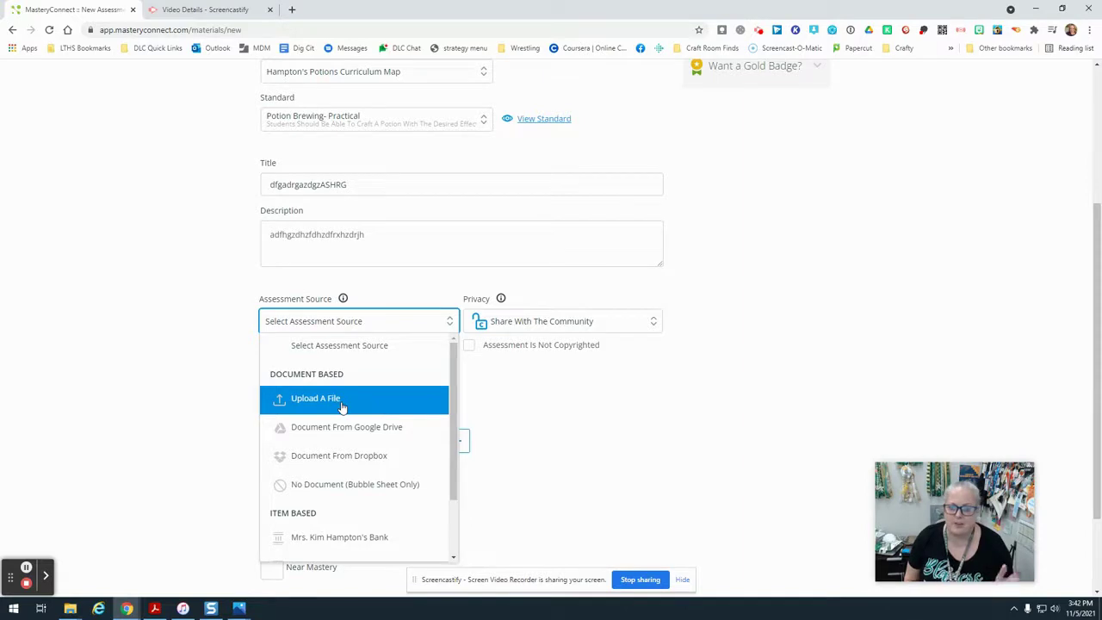
click(323, 484)
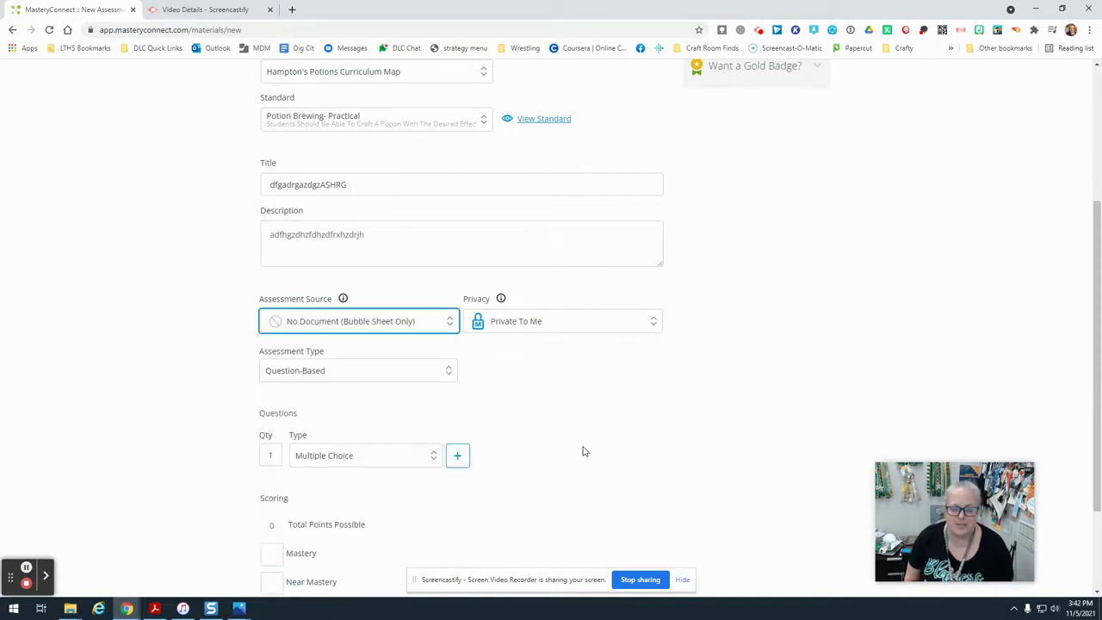
- Add 5 questions of the type Bubble Sheet Rubric Scoring to the assessment
scroll(551, 383, down, 1)
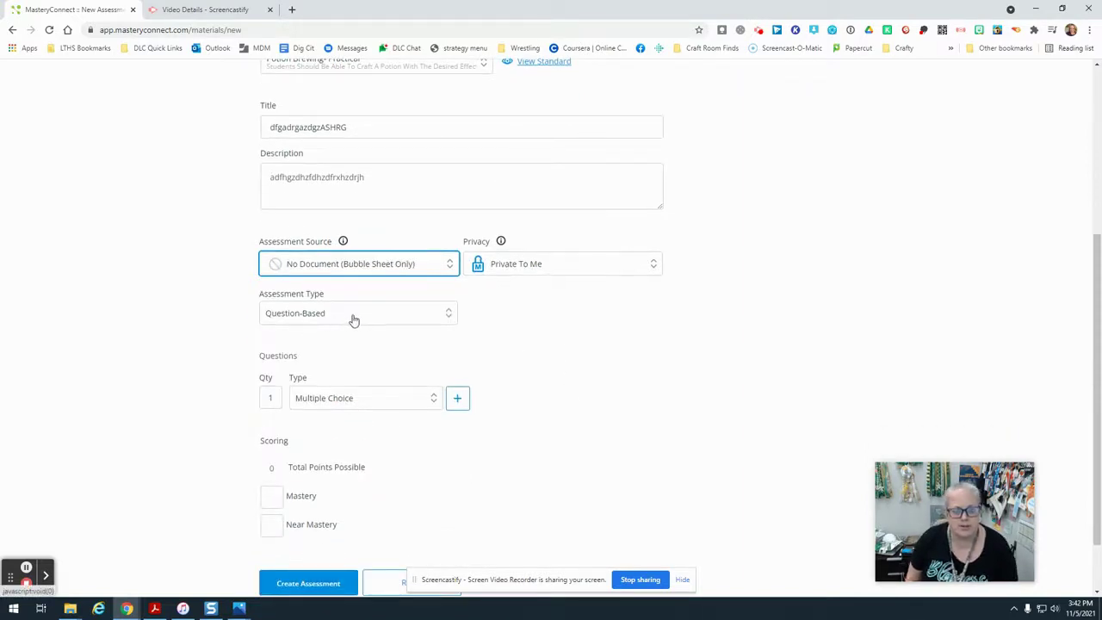
scroll(544, 333, down, 1)
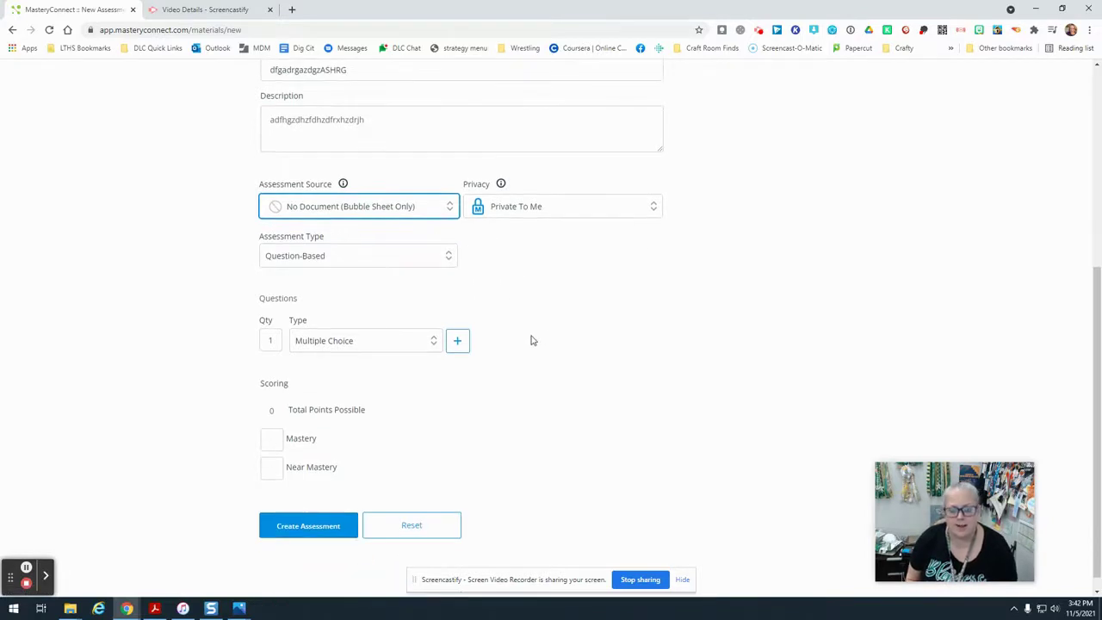
click(351, 345)
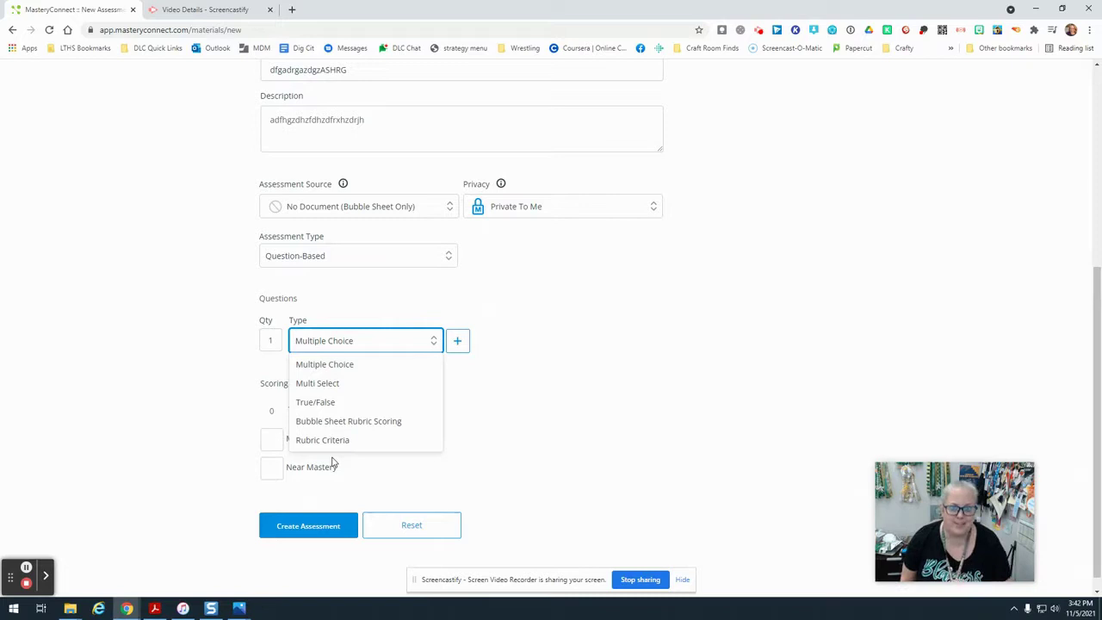
click(356, 422)
click(263, 343)
text(5)
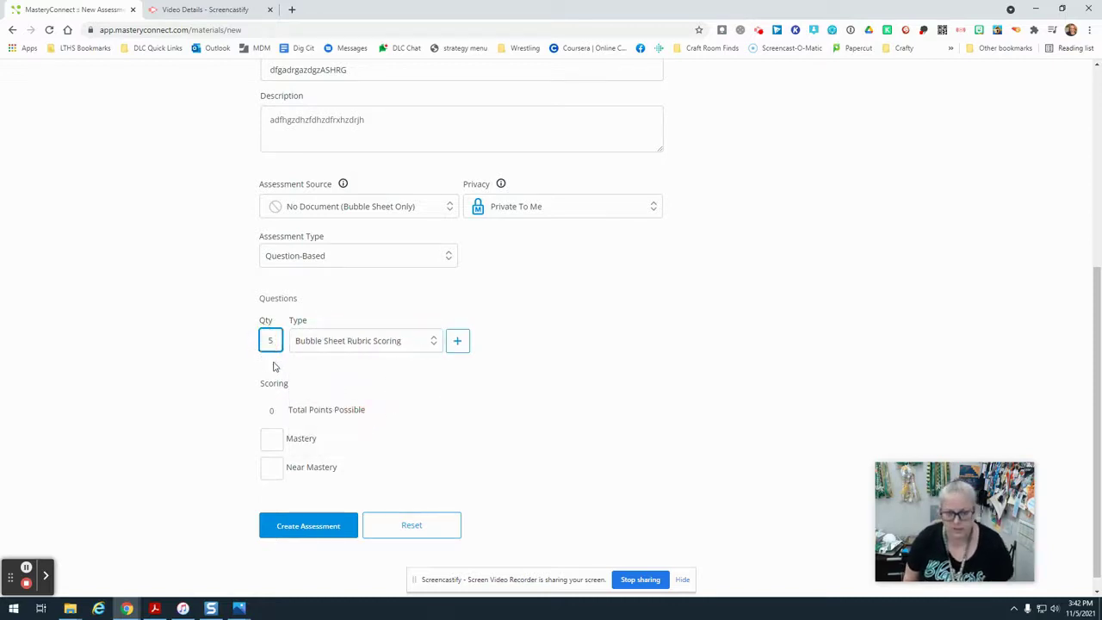
click(458, 341)
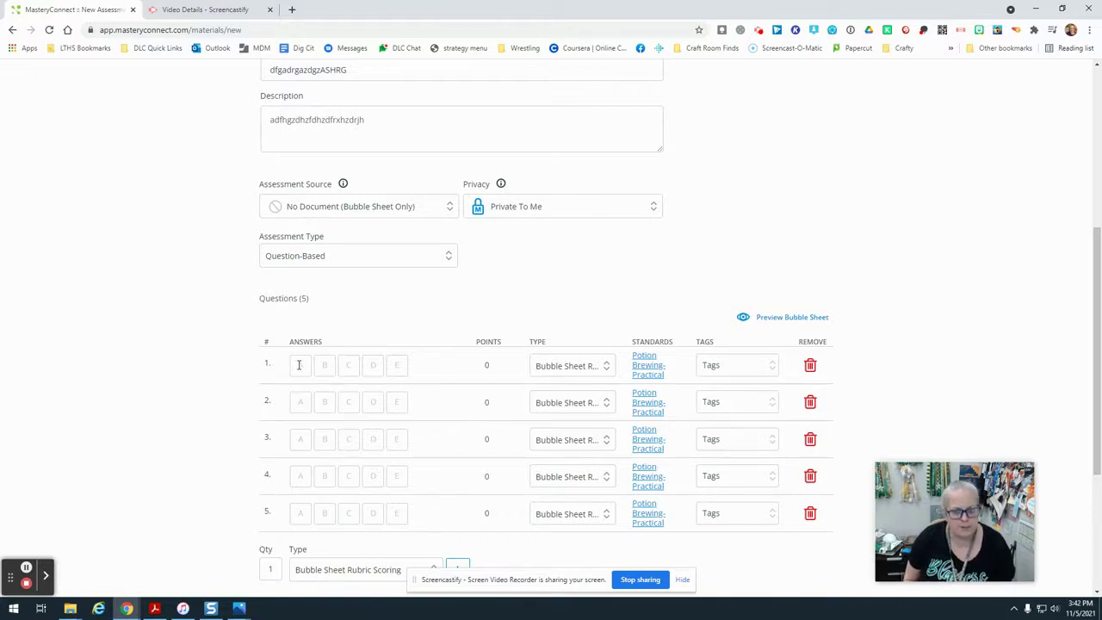
- Set question 1's answer points to A 20, B 15, C 10, D 5 and E 0
click(397, 365)
text(0)
click(373, 365)
text(5)
click(349, 365)
text(10)
click(326, 365)
text(15)
click(300, 366)
text(20)
click(353, 336)
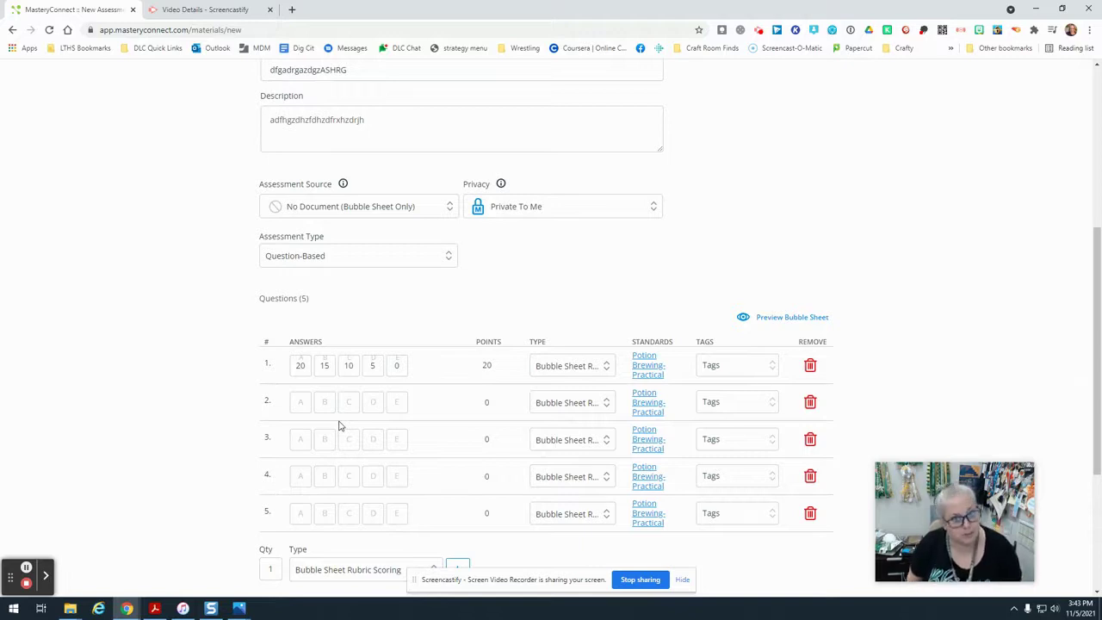
- Set question 2's answer points to A 20, B 10 and C 0, leaving D and E blank
click(300, 401)
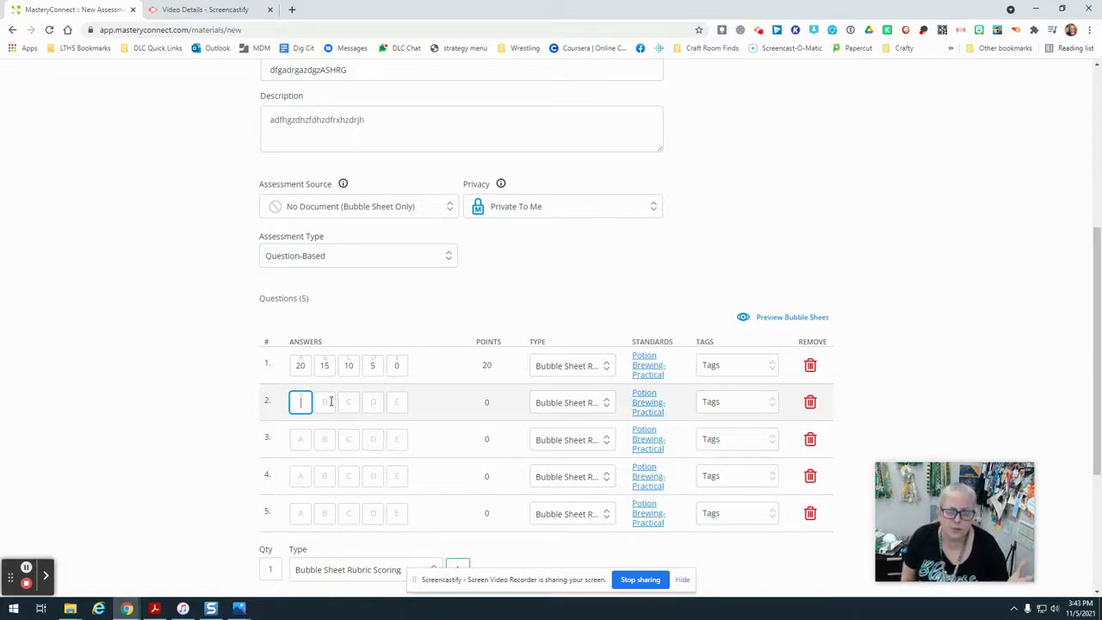
text(20)
click(325, 402)
text(10)
click(350, 402)
click(373, 401)
click(424, 407)
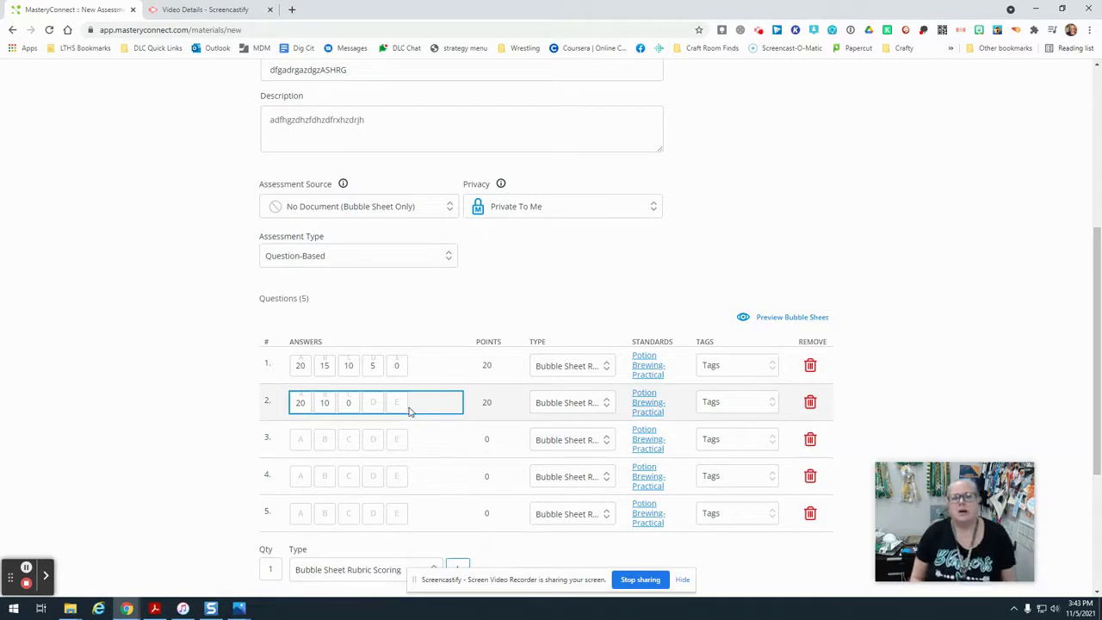
- Set answer A to 20 points for each of questions 3, 4 and 5
click(301, 439)
text(20)
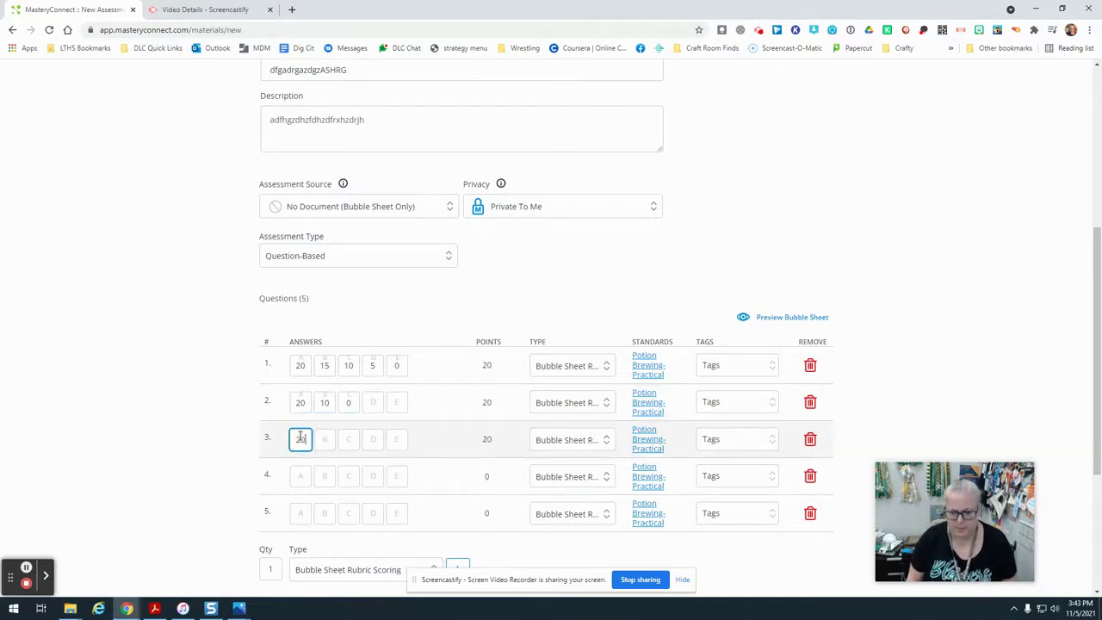
click(302, 469)
text(20)
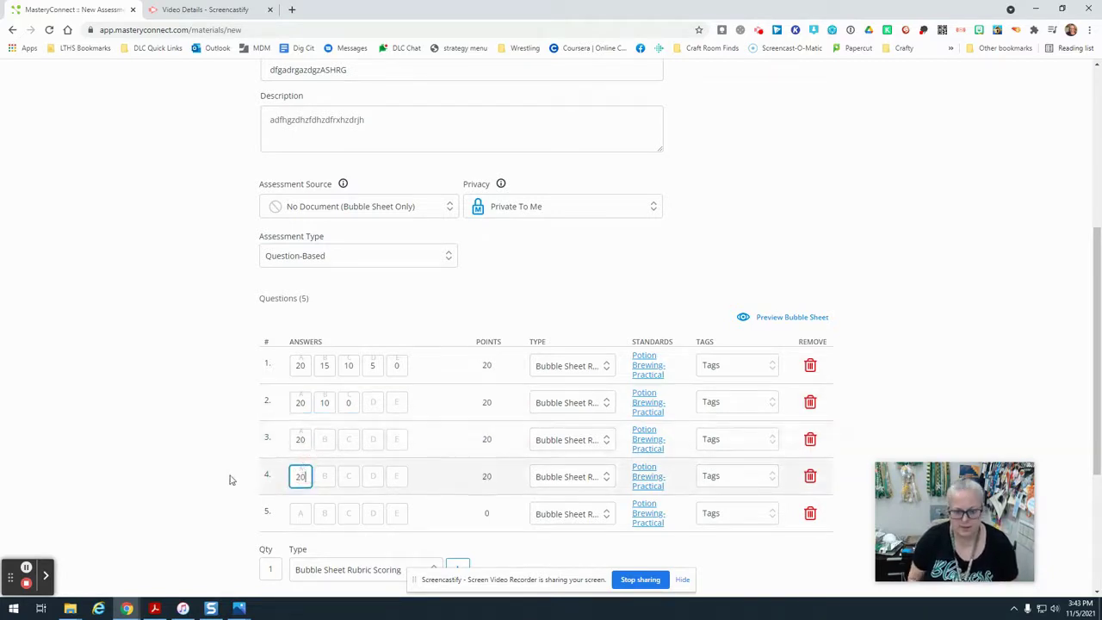
click(300, 512)
text(20)
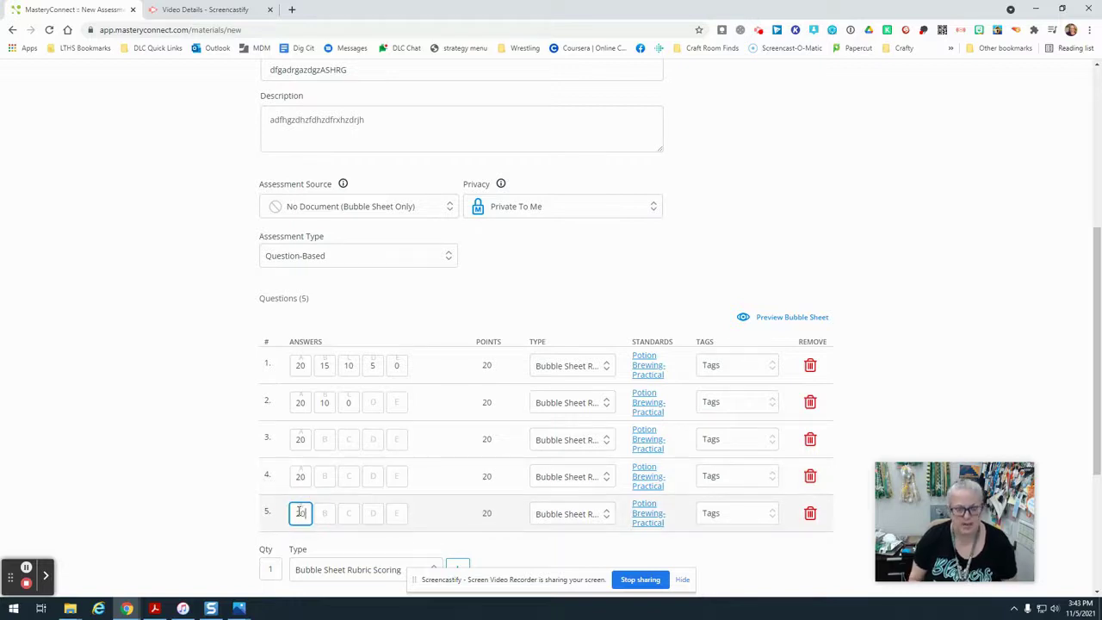
click(219, 418)
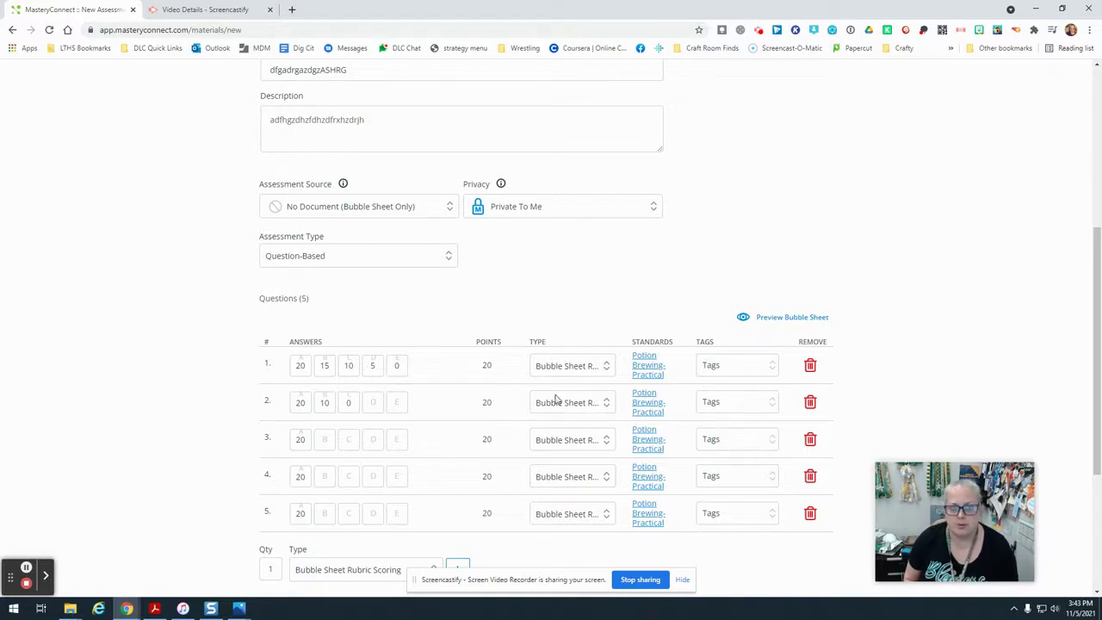
- Add 5 more questions of the type Rubric Criteria to the assessment
scroll(516, 409, down, 2)
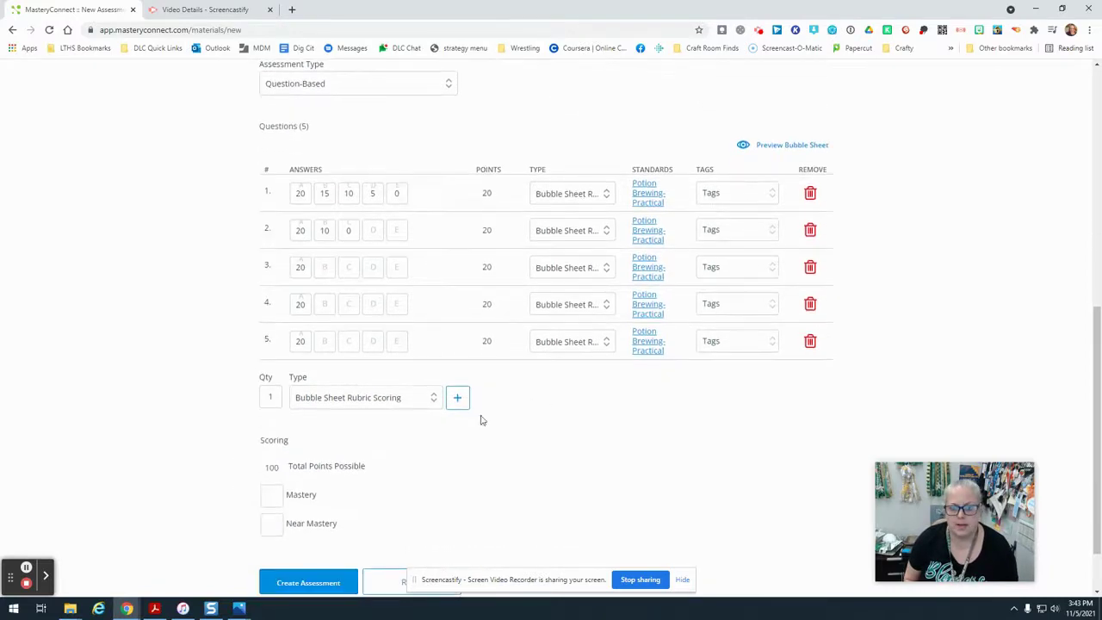
click(274, 398)
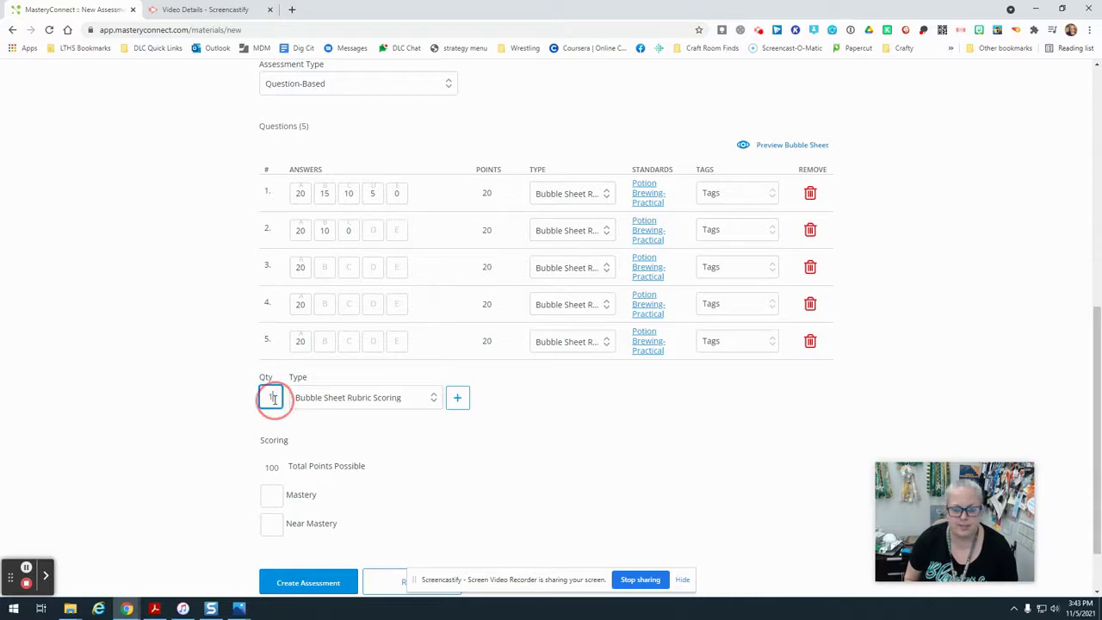
key(BackSpace)
text(5)
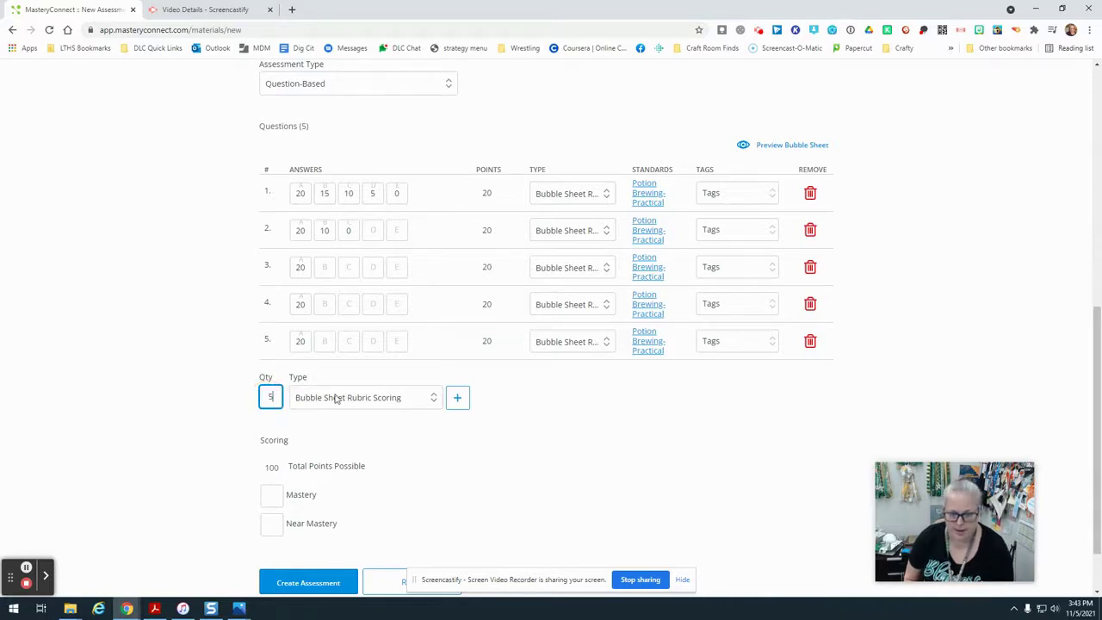
click(325, 401)
click(341, 494)
click(457, 397)
- Extend question 6's rubric scale with extra levels until its highest score is 15
scroll(482, 448, down, 1)
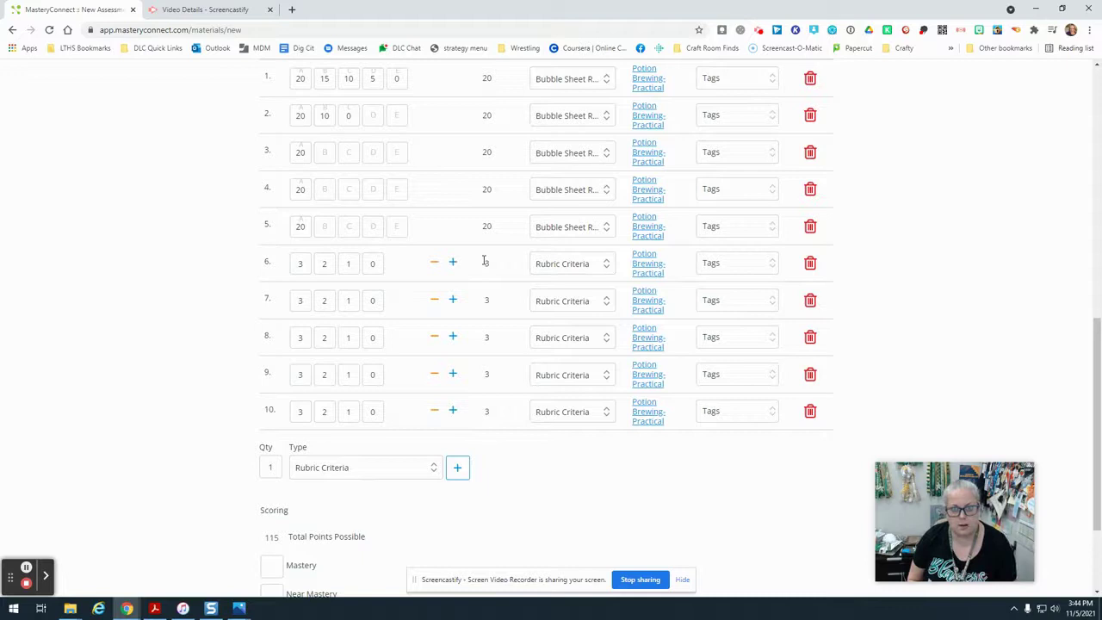
click(453, 261)
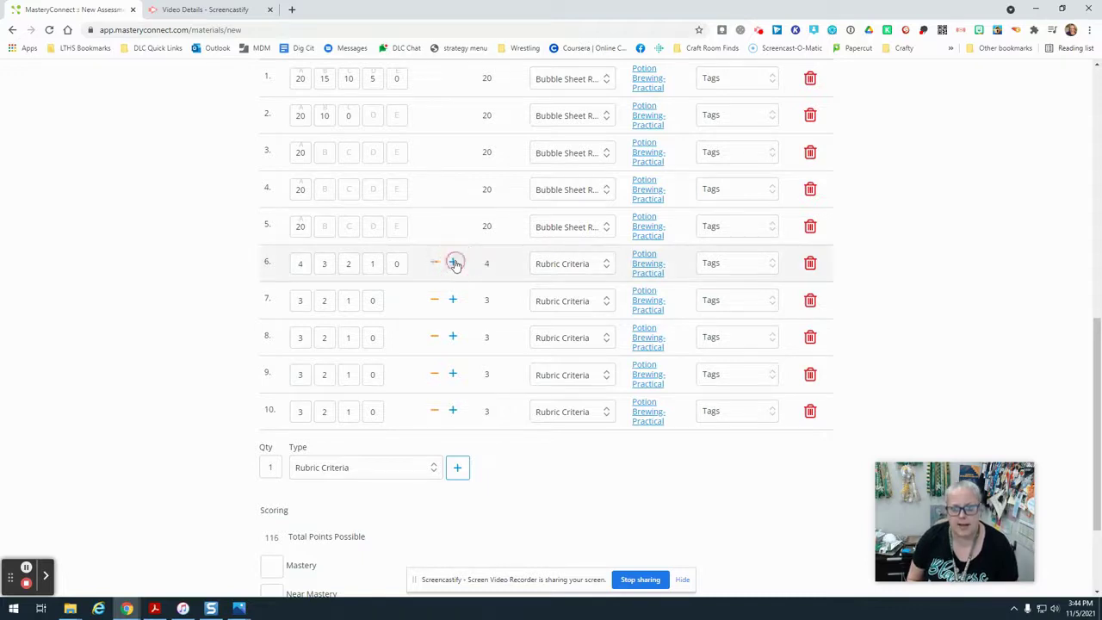
click(453, 262)
click(453, 262)
click(453, 261)
click(453, 263)
click(454, 263)
click(454, 263)
click(454, 263)
click(453, 263)
click(454, 263)
click(454, 263)
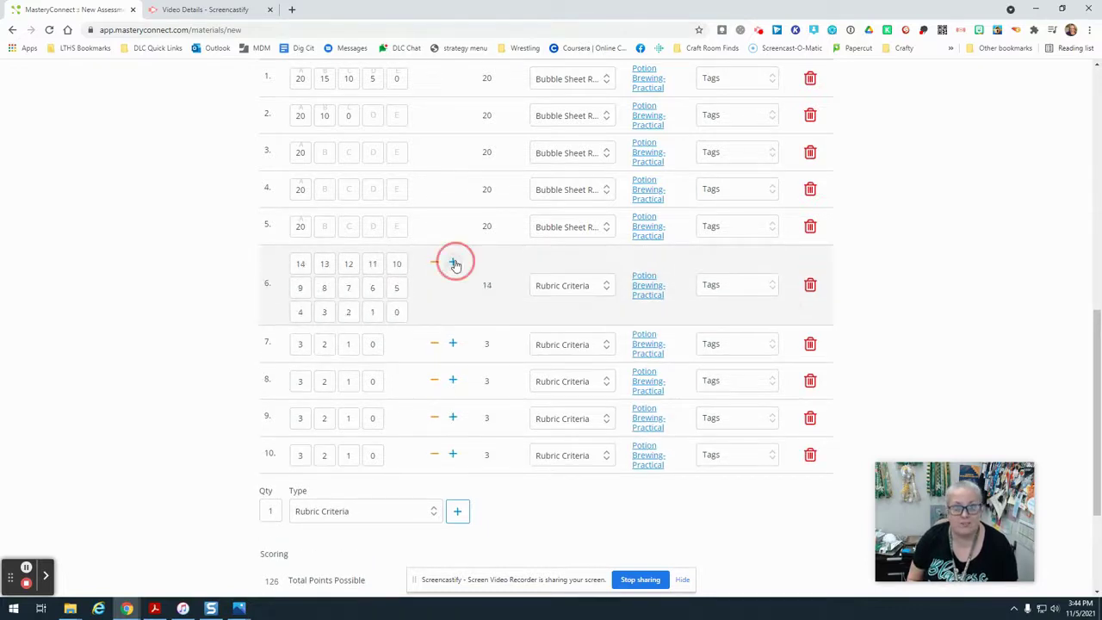
click(452, 263)
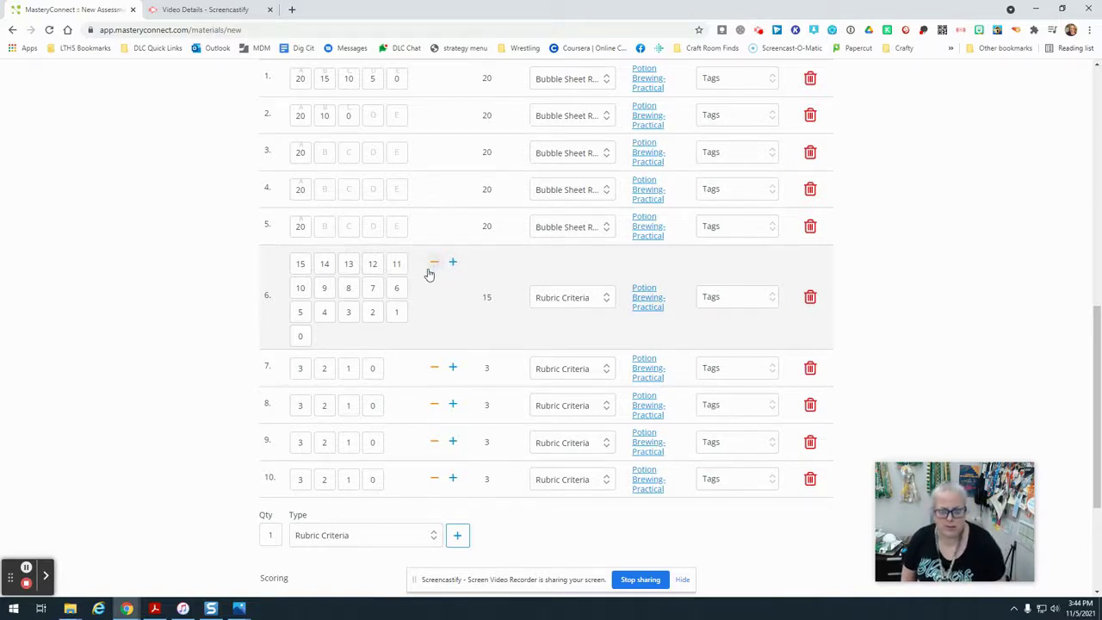
- Remove levels from question 6's rubric scale until only 2, 1 and 0 remain
click(435, 264)
click(435, 264)
click(436, 265)
click(436, 265)
click(435, 265)
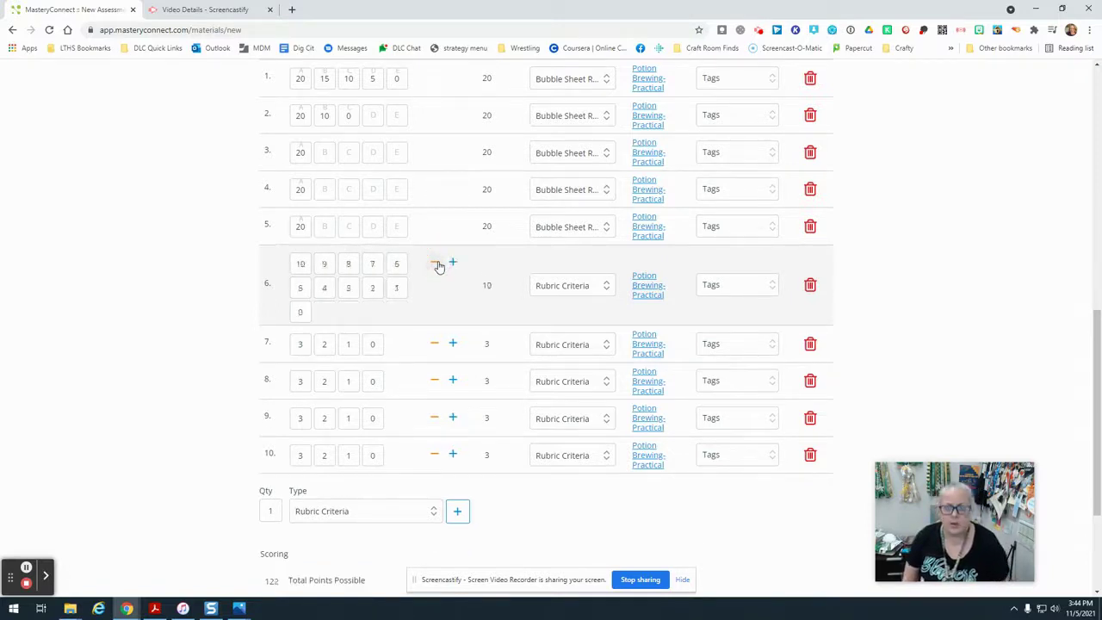
click(437, 266)
click(437, 266)
click(437, 266)
click(438, 265)
click(437, 266)
click(437, 263)
click(438, 264)
click(437, 263)
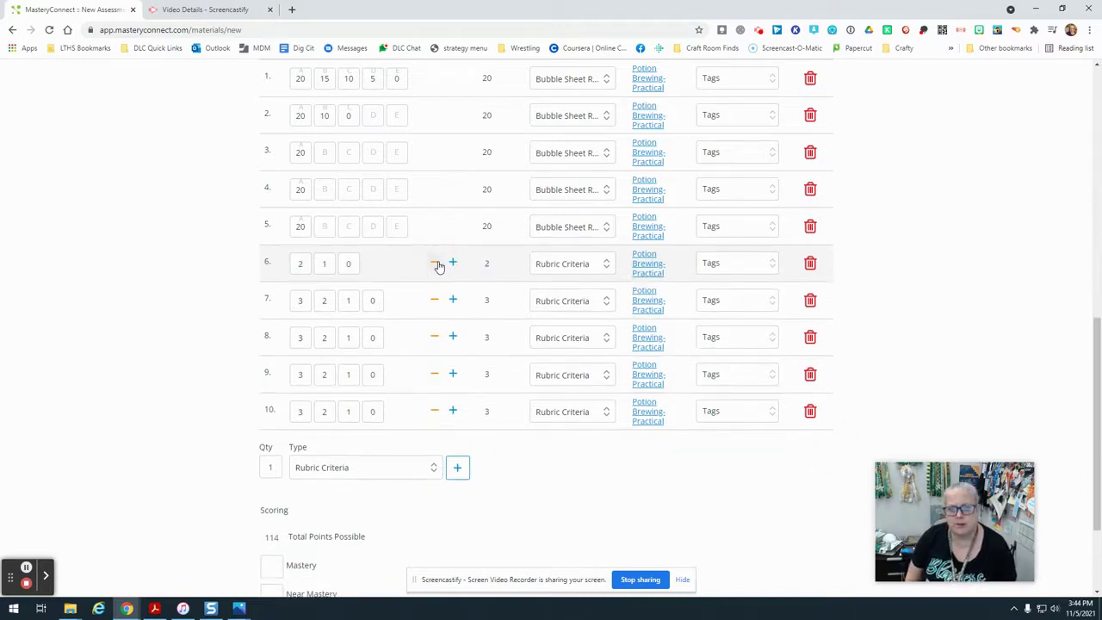
- Remove one level from each rubric scale of questions 7 through 10, leaving 2, 1 and 0
click(435, 299)
click(434, 337)
click(435, 374)
click(434, 410)
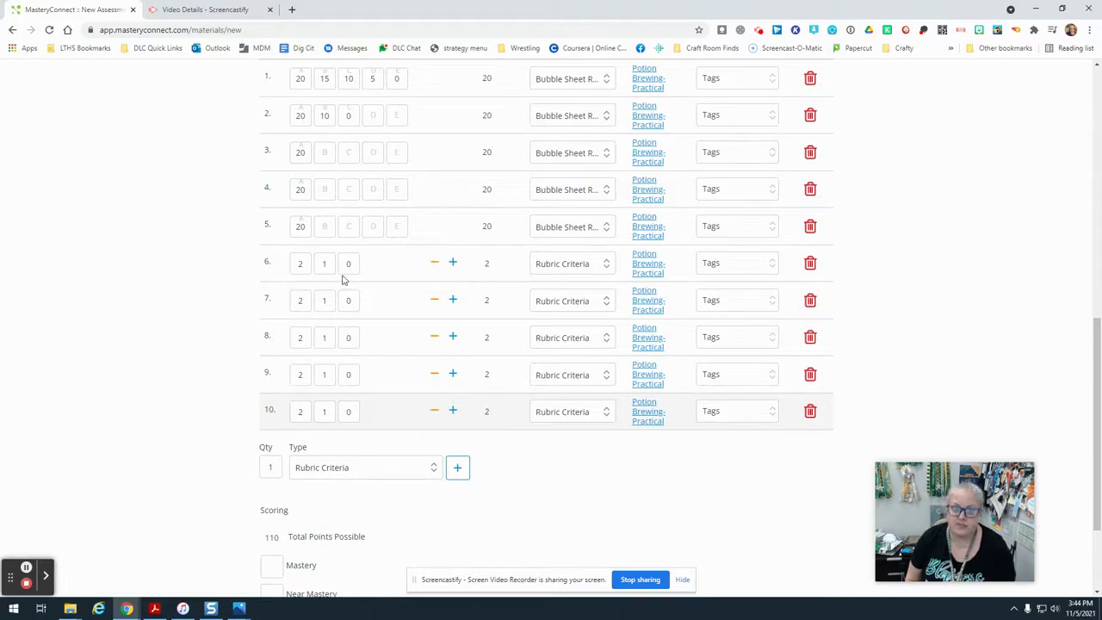
- Change the upper two rubric levels of questions 6 through 10 to 20 and 10 points
click(331, 266)
text(0)
click(300, 263)
text(0)
click(301, 301)
text(0)
click(325, 300)
text(0)
click(325, 337)
text(0)
click(300, 337)
text(0)
click(301, 375)
text(0)
click(326, 375)
text(0)
click(327, 411)
text(0)
click(300, 412)
text(0)
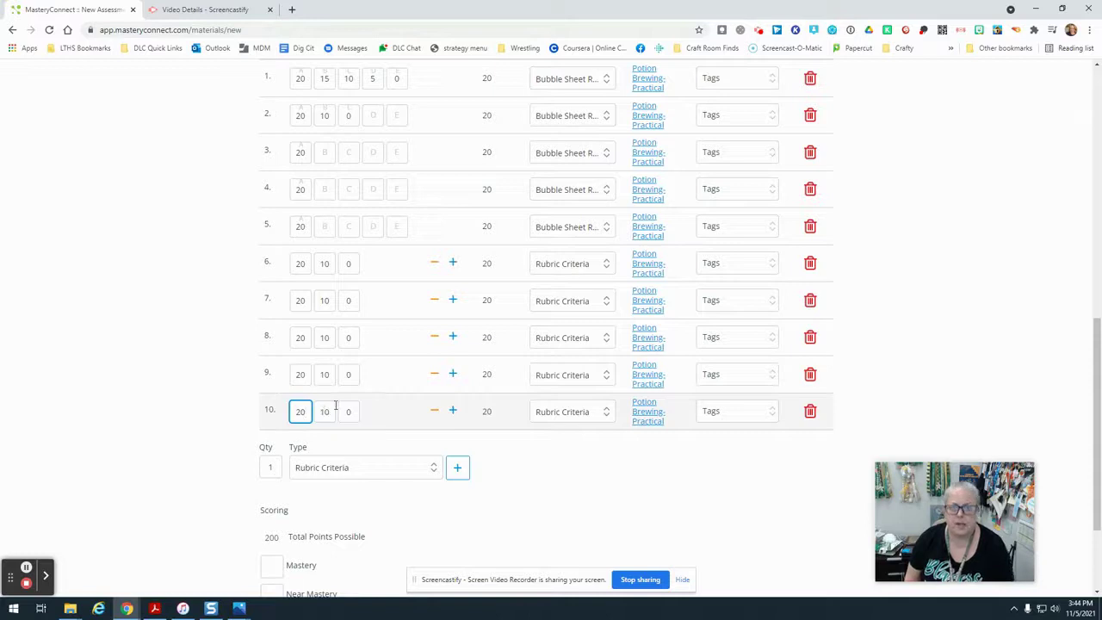
- Delete question 10 from the assessment
click(810, 412)
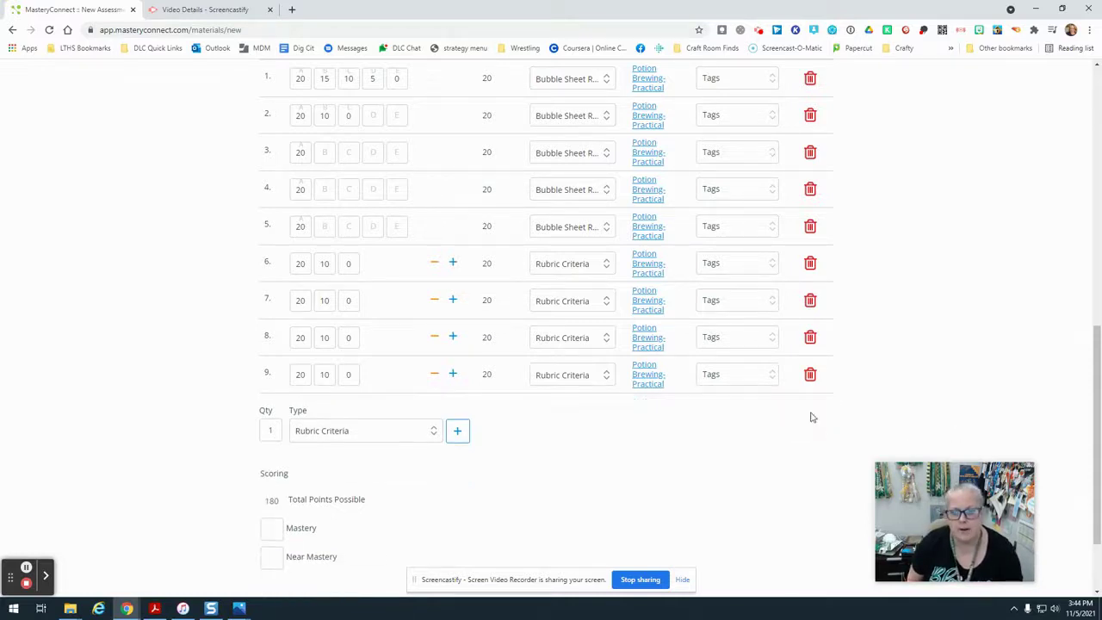
- Add one Rubric Criteria question as question 10 and set its three rubric levels to 20, 10 and 0 points
click(457, 430)
click(430, 419)
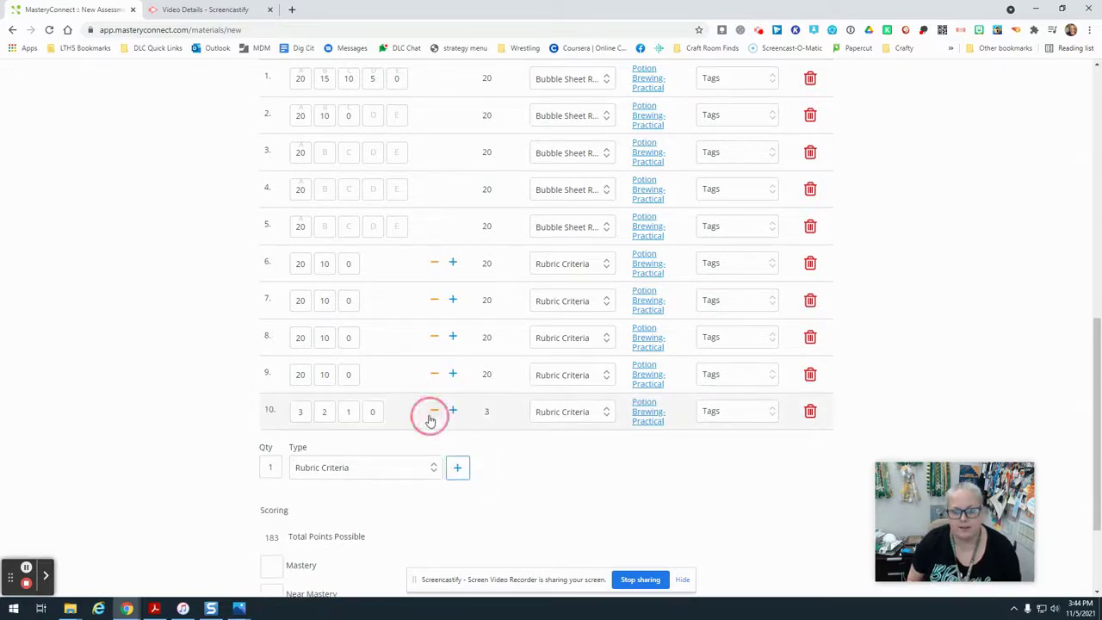
click(326, 412)
text(0)
click(291, 419)
text(0)
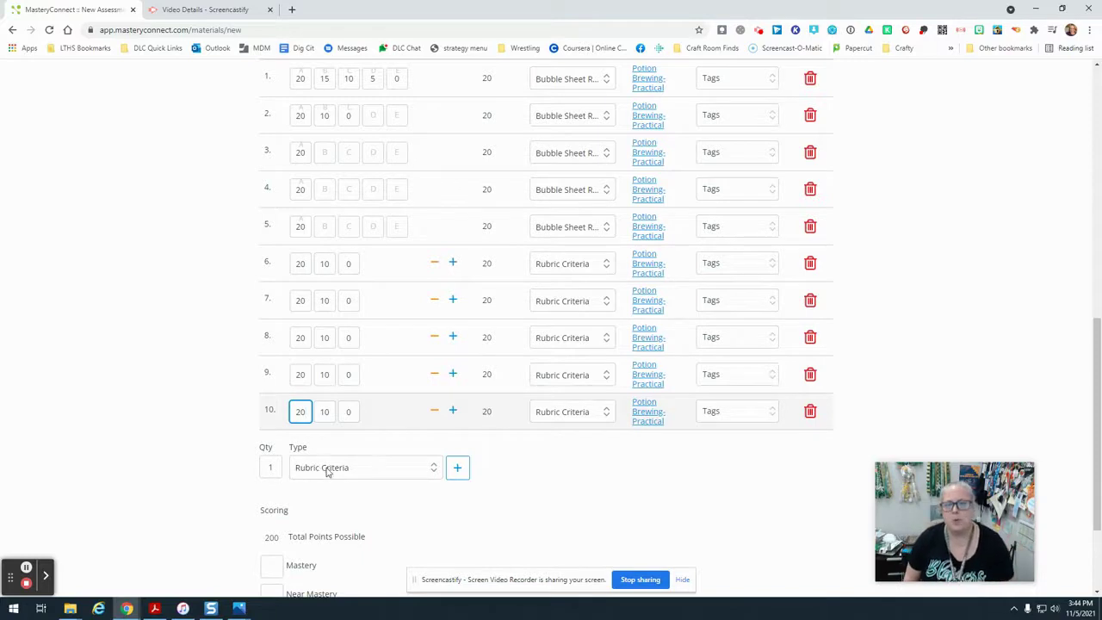
- Set the assessment's Mastery score to 175 and its Near Mastery score to 150
scroll(323, 472, down, 2)
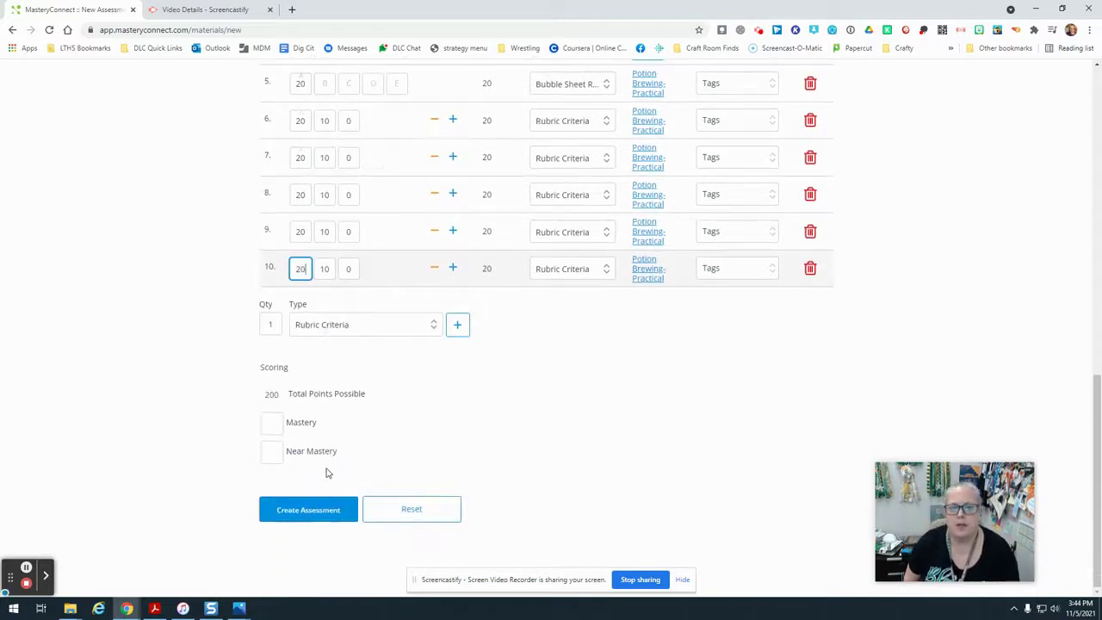
click(278, 424)
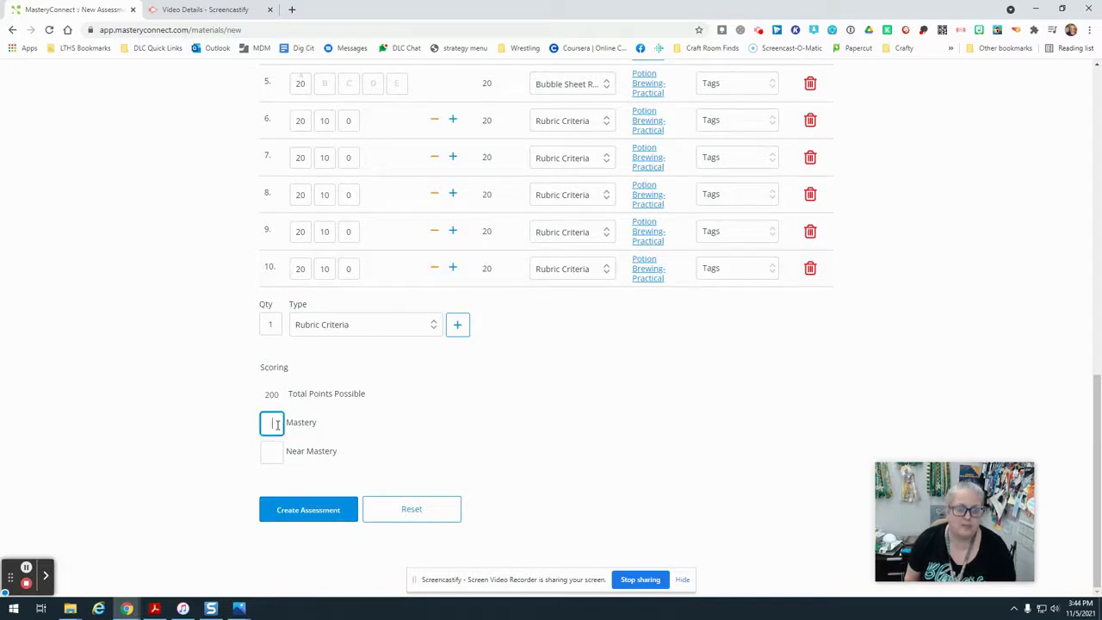
text(175)
click(274, 452)
text(15)
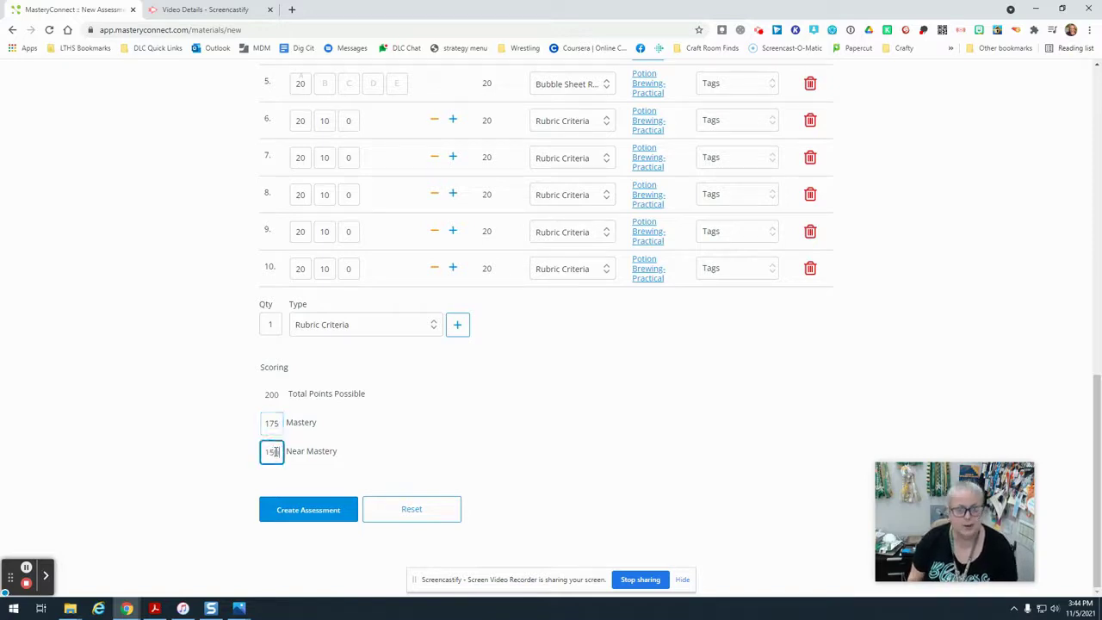
text(0)
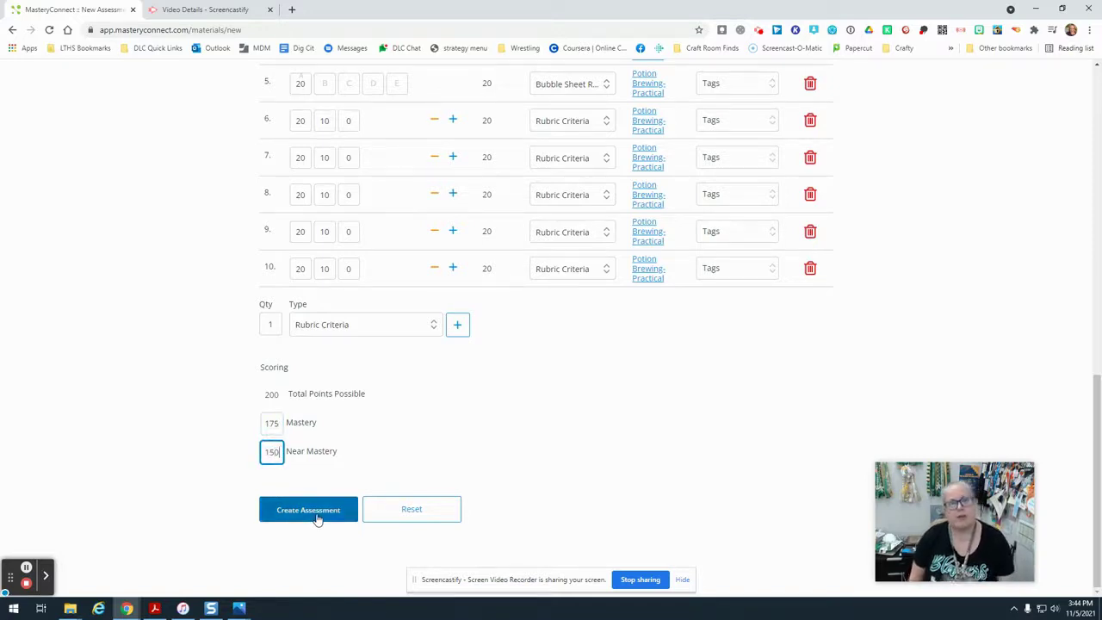